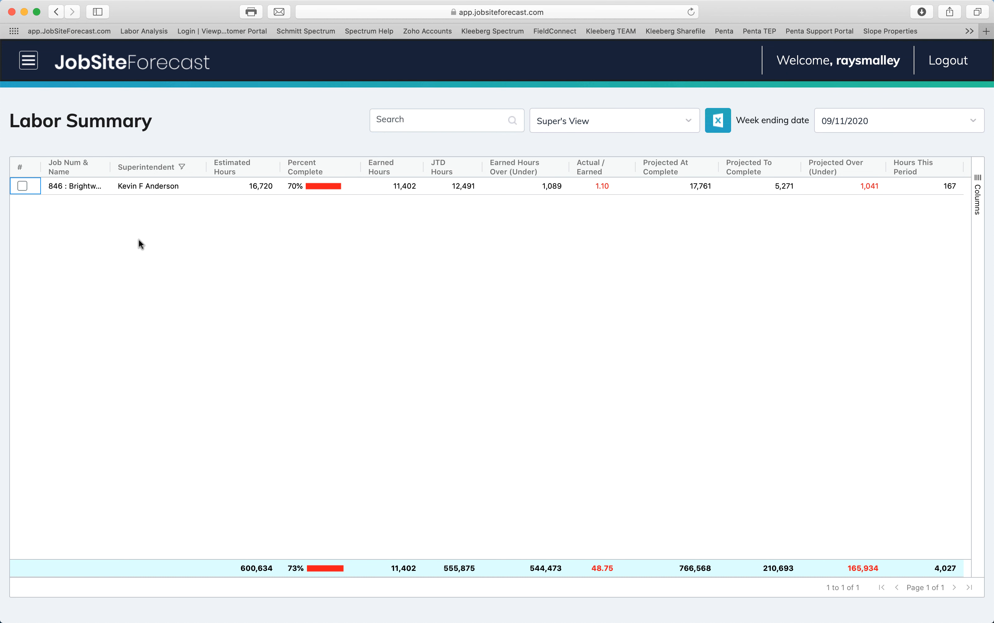
Open job 846 from the Labor Summary and set the percent complete of SM FLD B L-1 Galv Duct to 50
left_click(22, 187)
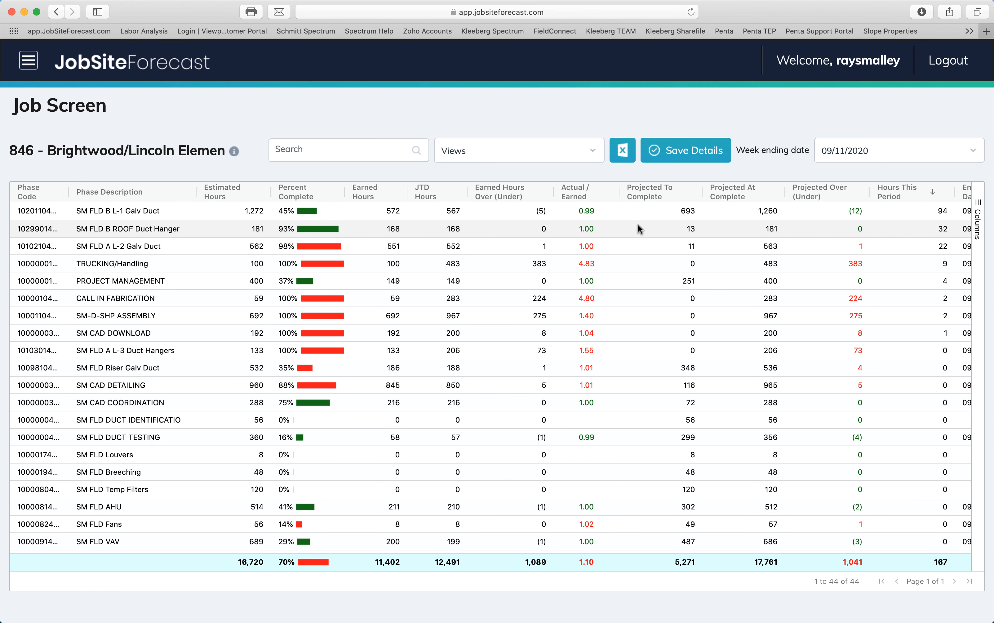
left_click(291, 212)
left_click(292, 212)
type("50")
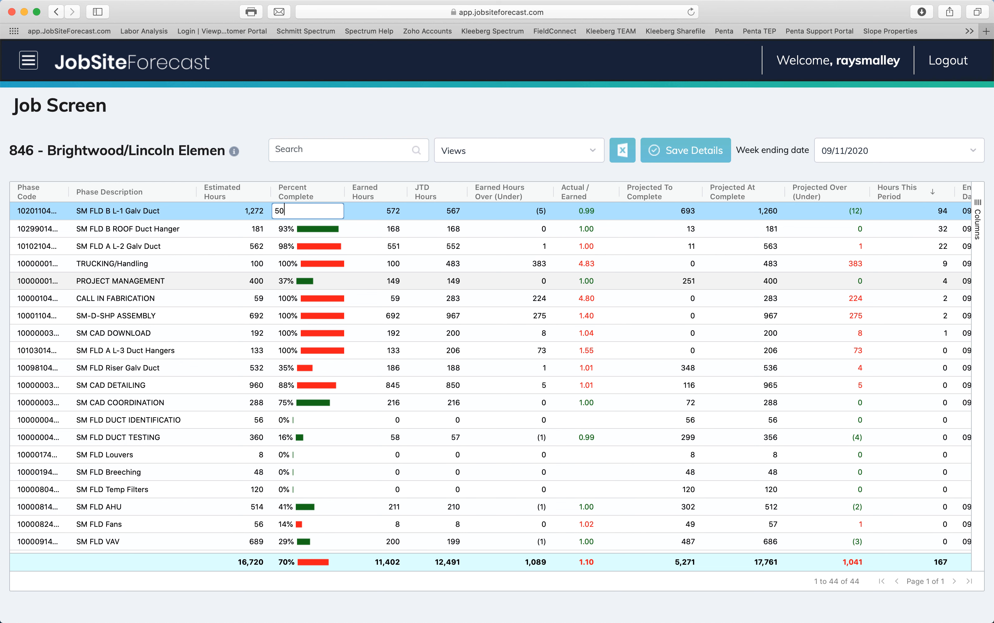
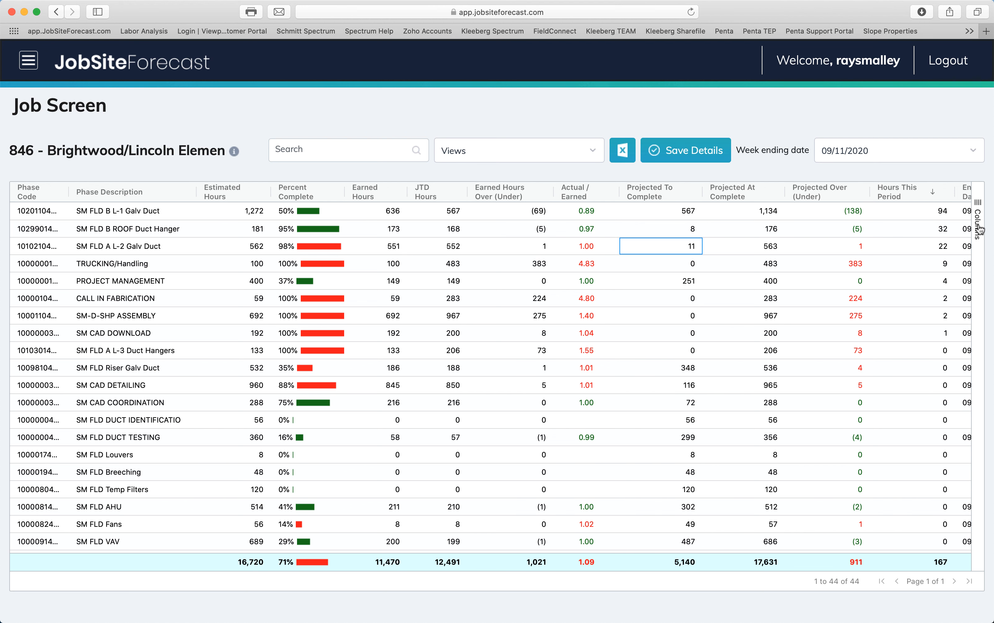
Replace the Phase Code column with a narrowed Area column and sort the phases by Area in ascending order
left_click(978, 225)
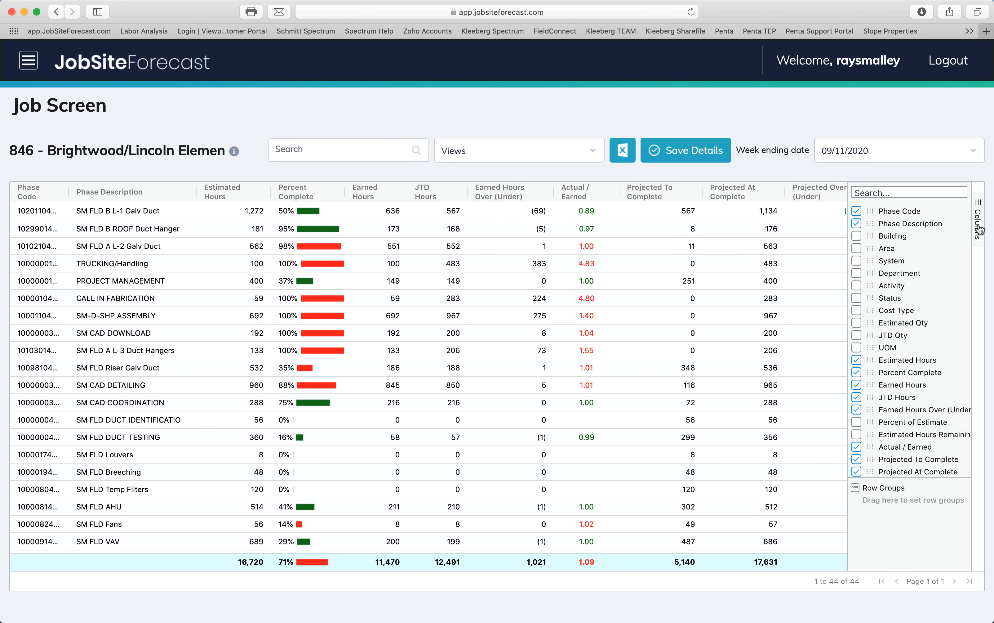
left_click(856, 210)
left_click(856, 248)
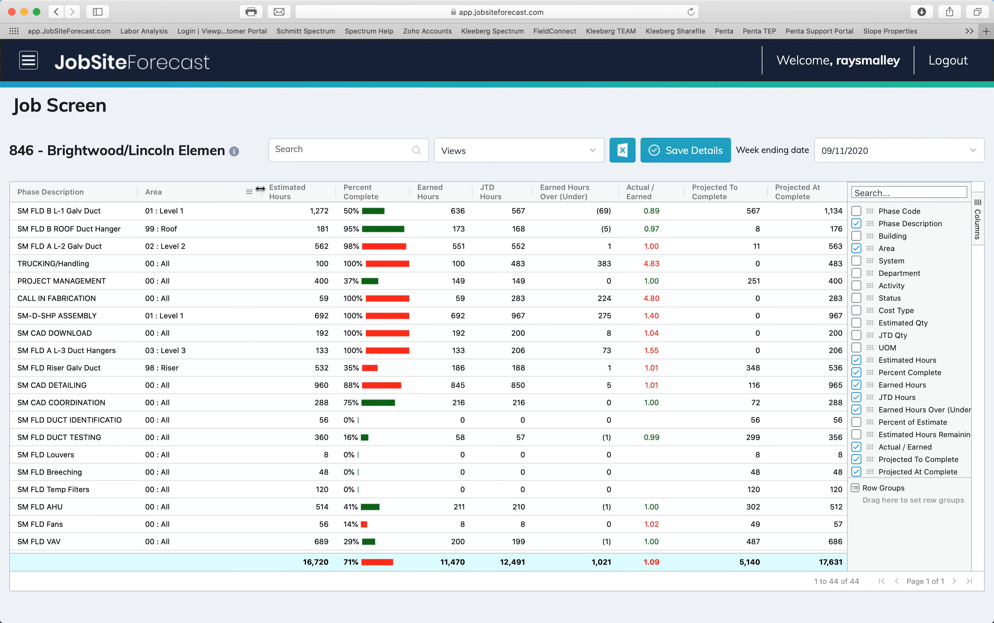
left_click_drag(261, 188, 216, 192)
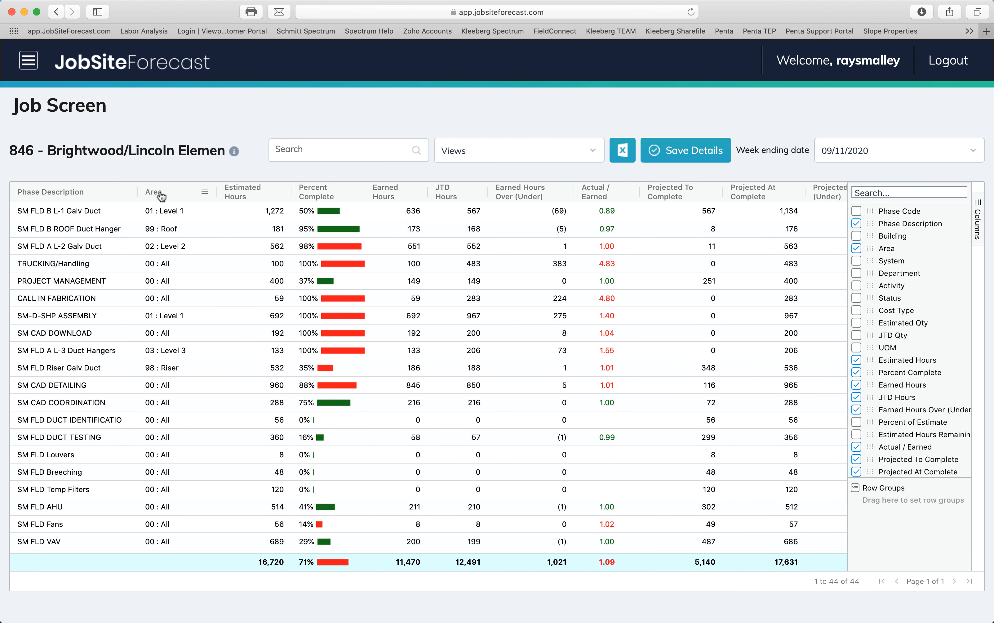
left_click(161, 197)
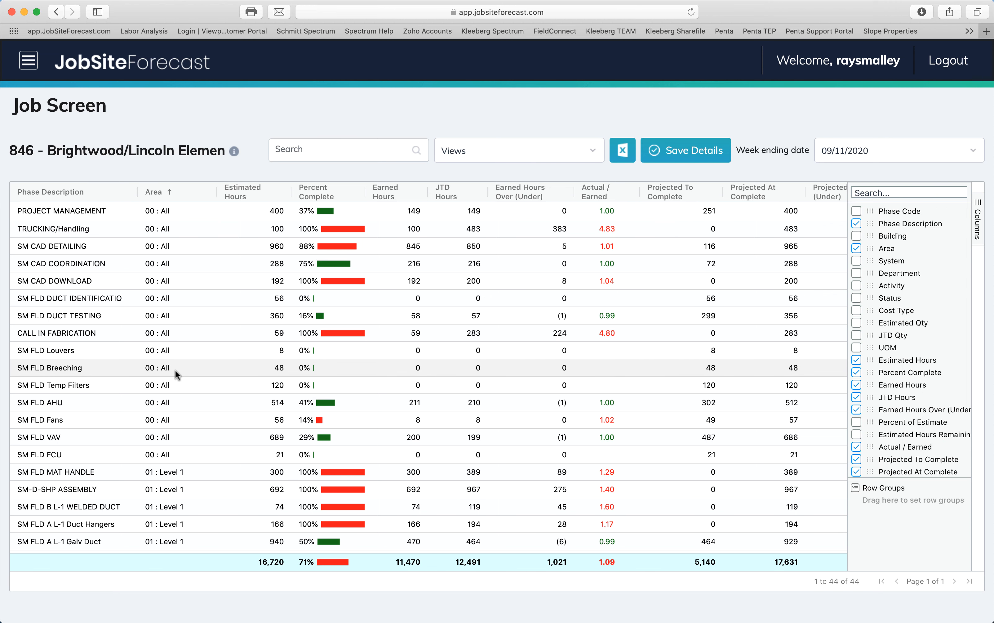
Review the phases by area and highlight the Earned Hours Over (Under) values of all 01 : Level 1 rows
scroll(174, 370, "down", 1)
scroll(182, 253, "down", 5)
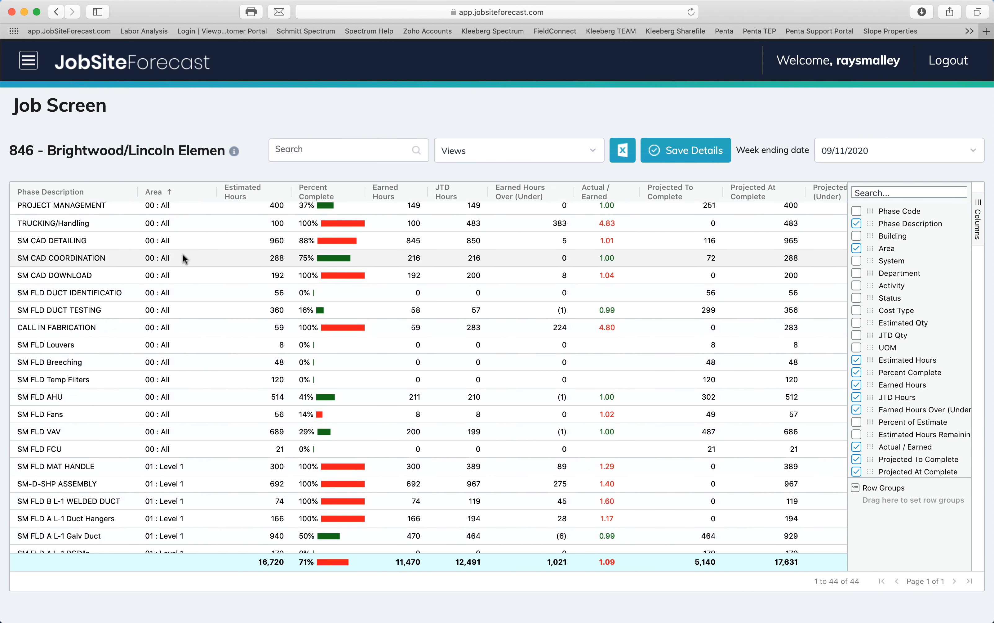
scroll(183, 254, "down", 2)
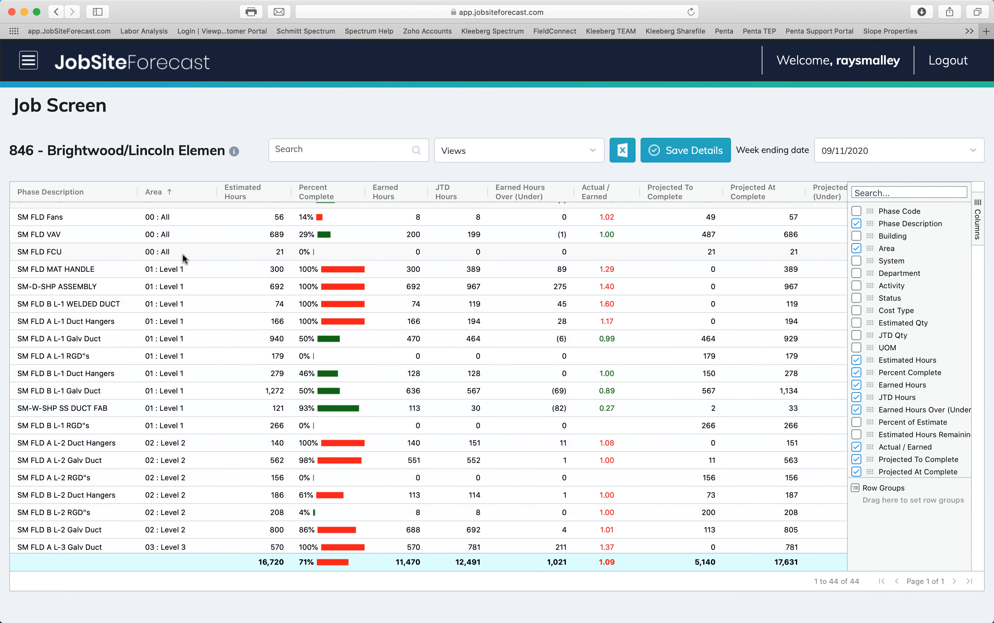
scroll(177, 424, "down", 5)
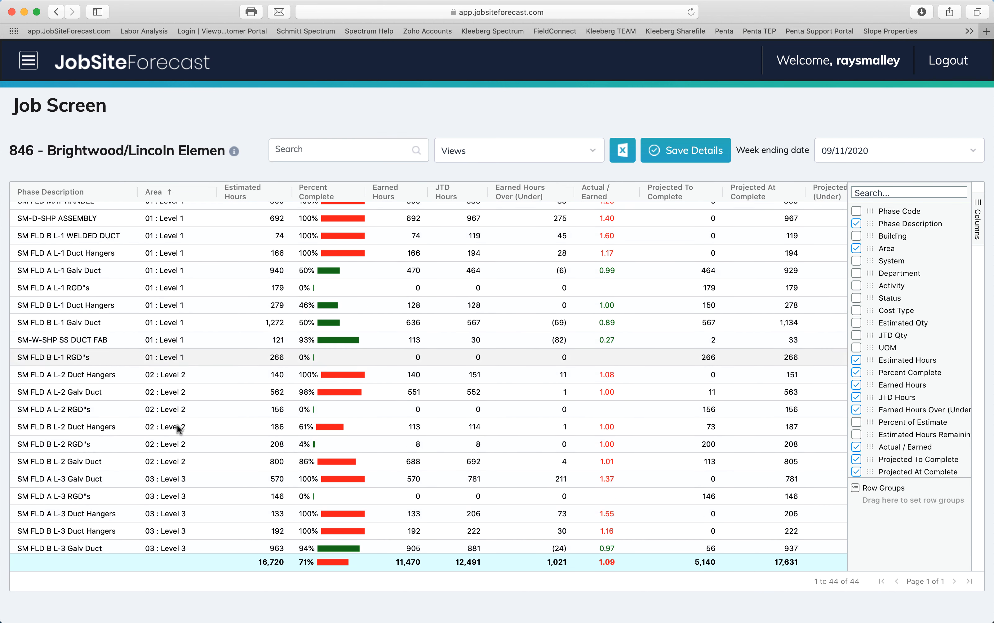
scroll(177, 424, "down", 2)
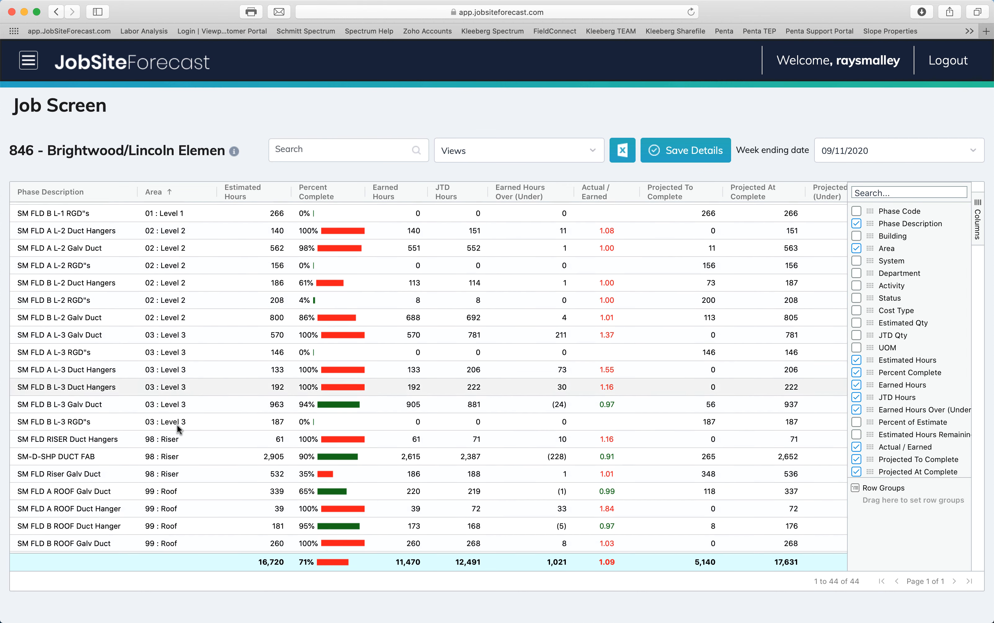
scroll(178, 429, "up", 10)
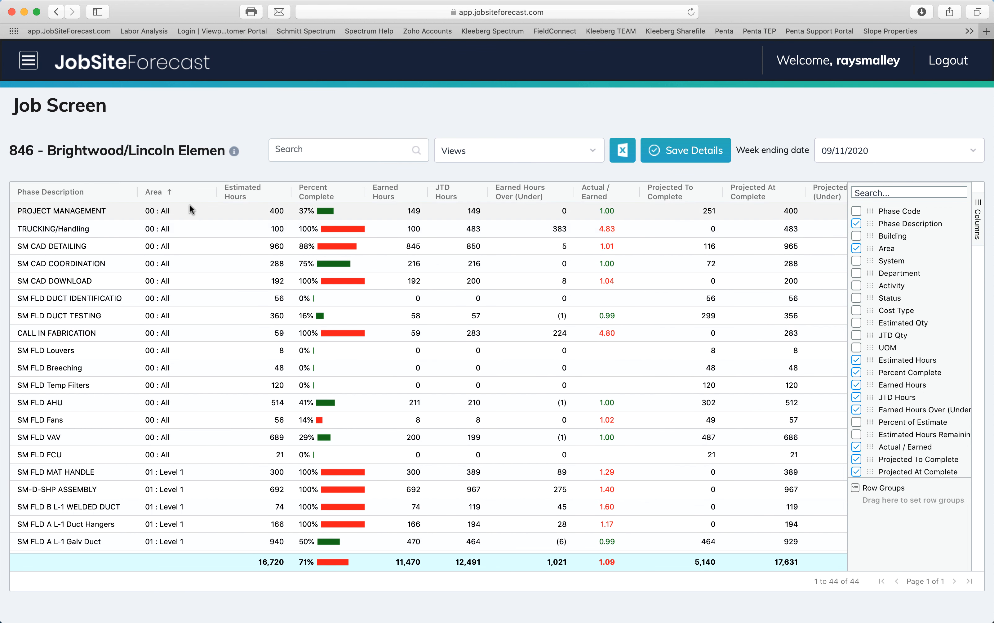
scroll(196, 300, "down", 4)
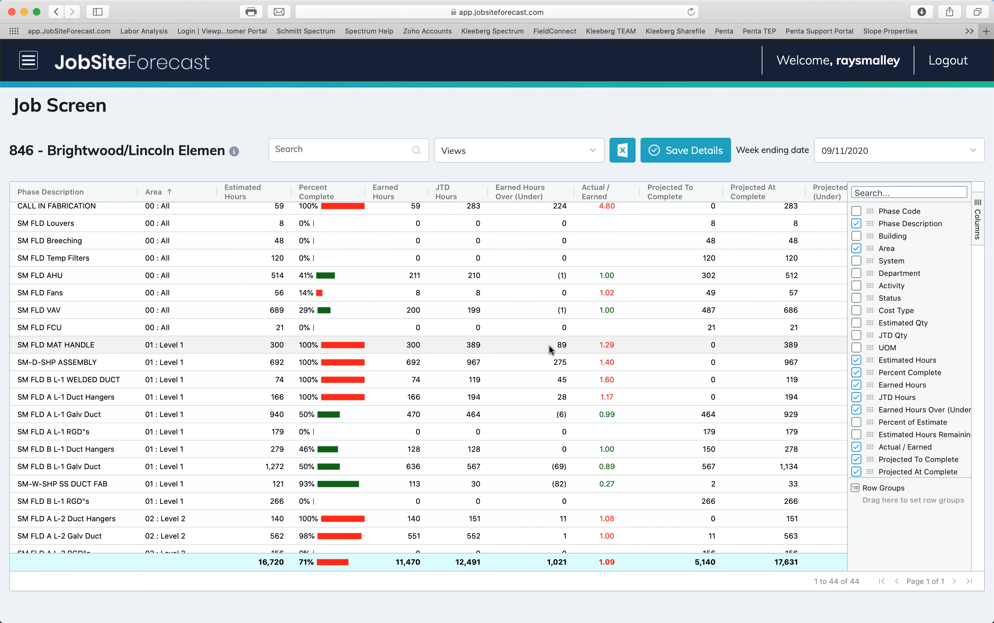
left_click_drag(549, 345, 543, 500)
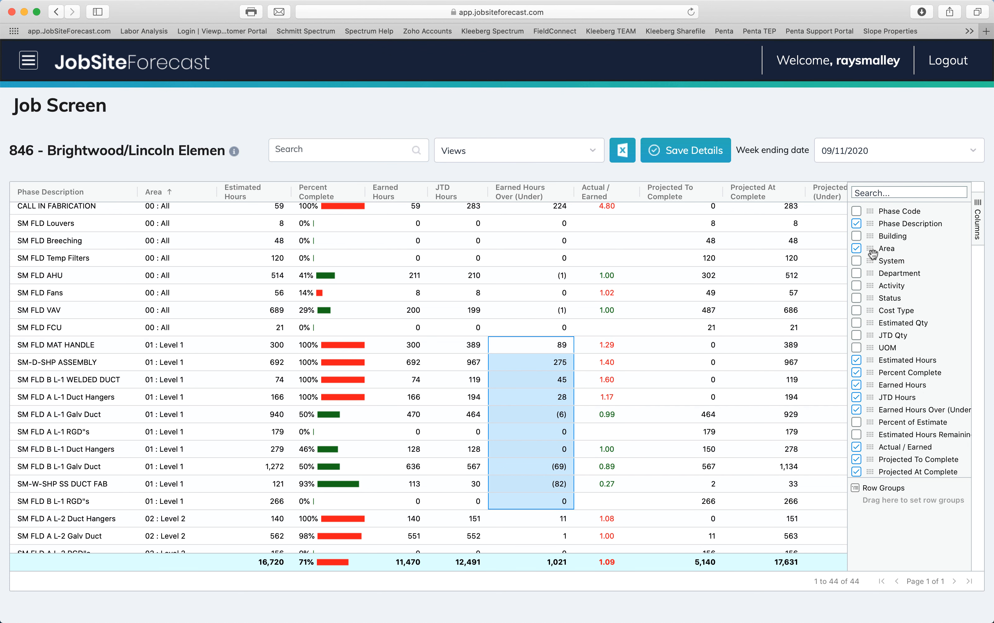
Group the job's rows by Area and sort the groups in ascending order
left_click_drag(872, 248, 875, 508)
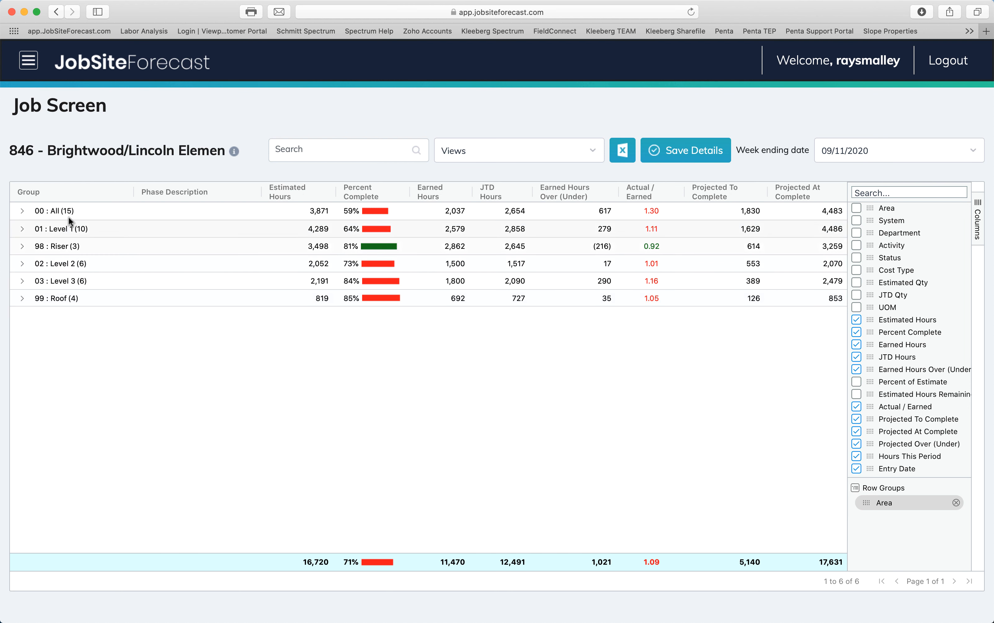
left_click(72, 197)
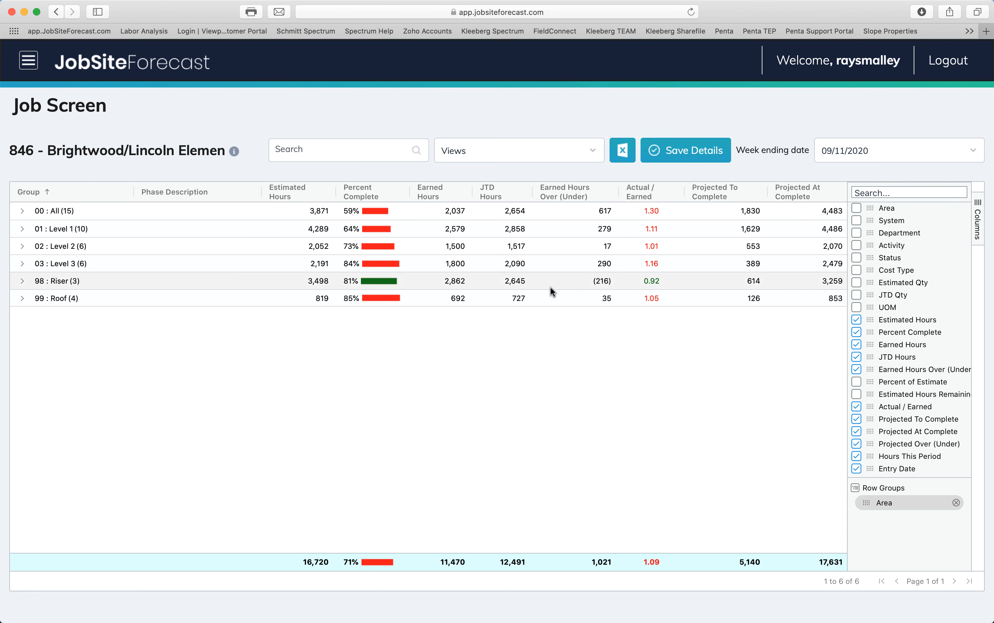
Expand the 03 : Level 3 group and set the percent complete of SM FLD B L-3 Galv Duct to 100
left_click(23, 264)
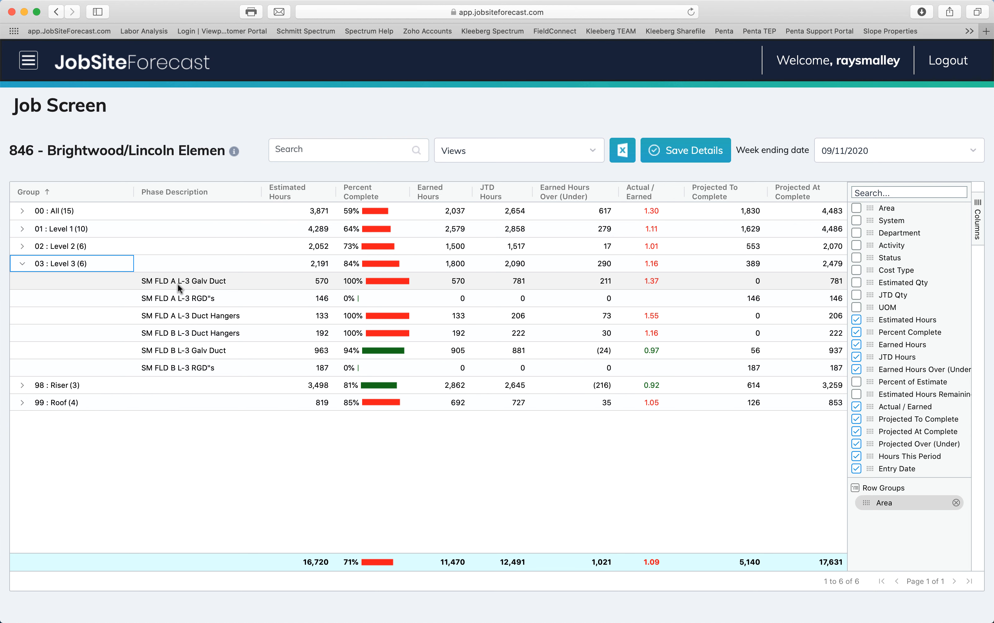
left_click(354, 299)
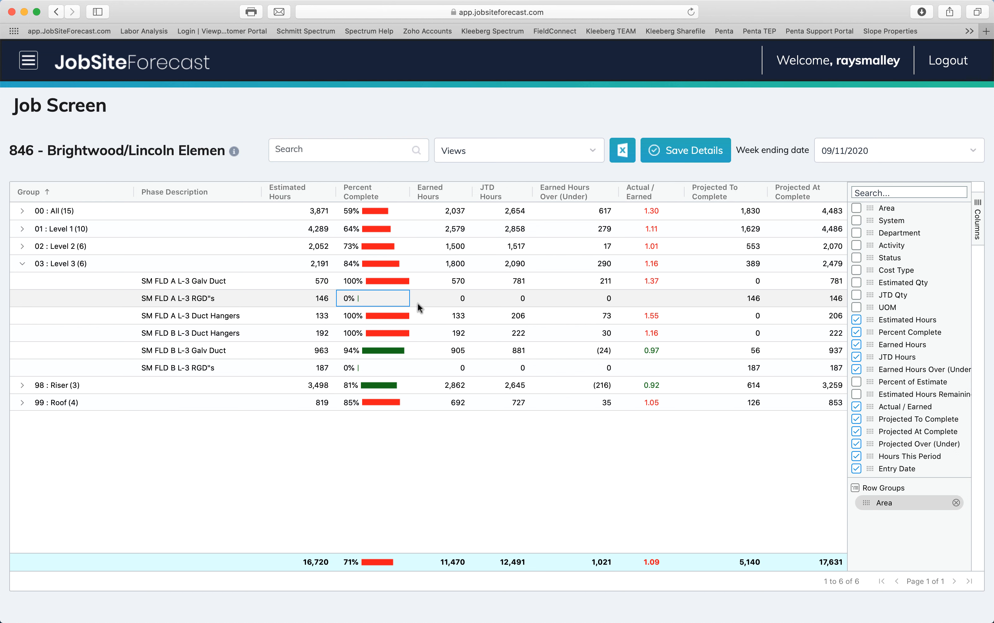
left_click(389, 350)
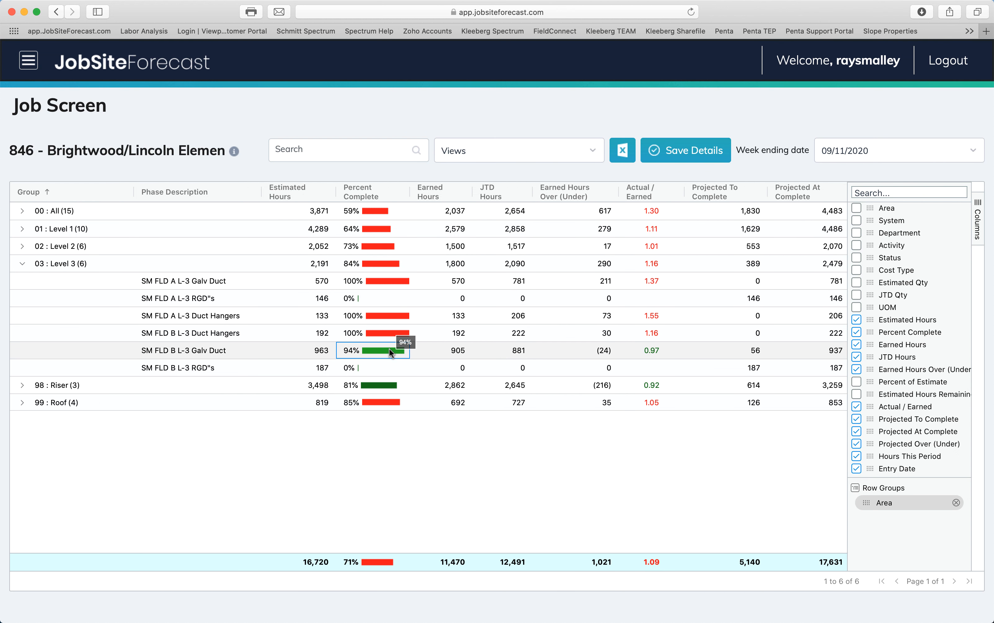
type("100")
key("Return")
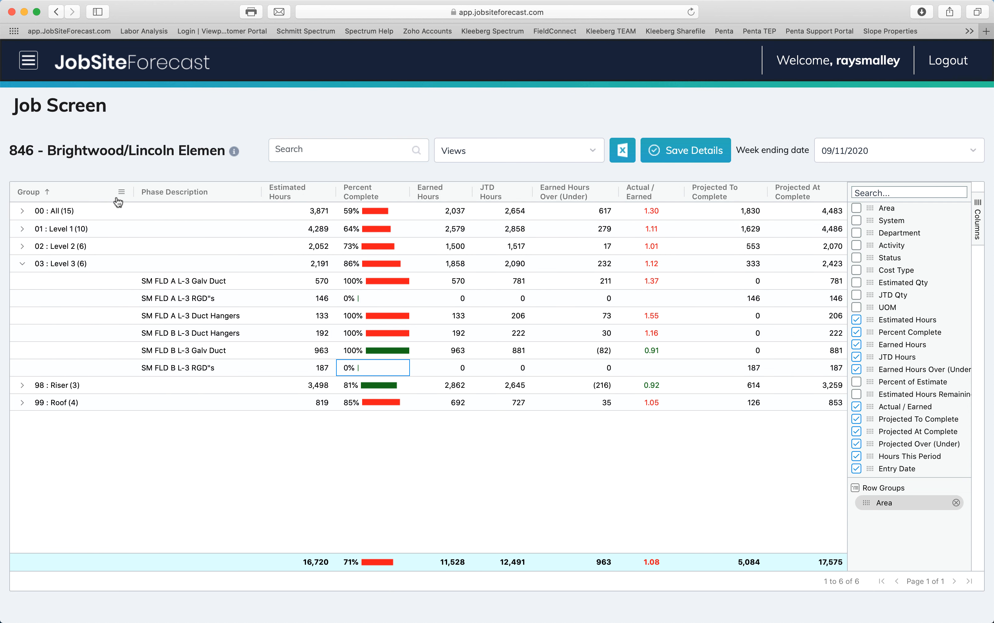
Narrow the Group and Phase Description columns
left_click_drag(133, 195, 107, 194)
left_click_drag(234, 196, 223, 196)
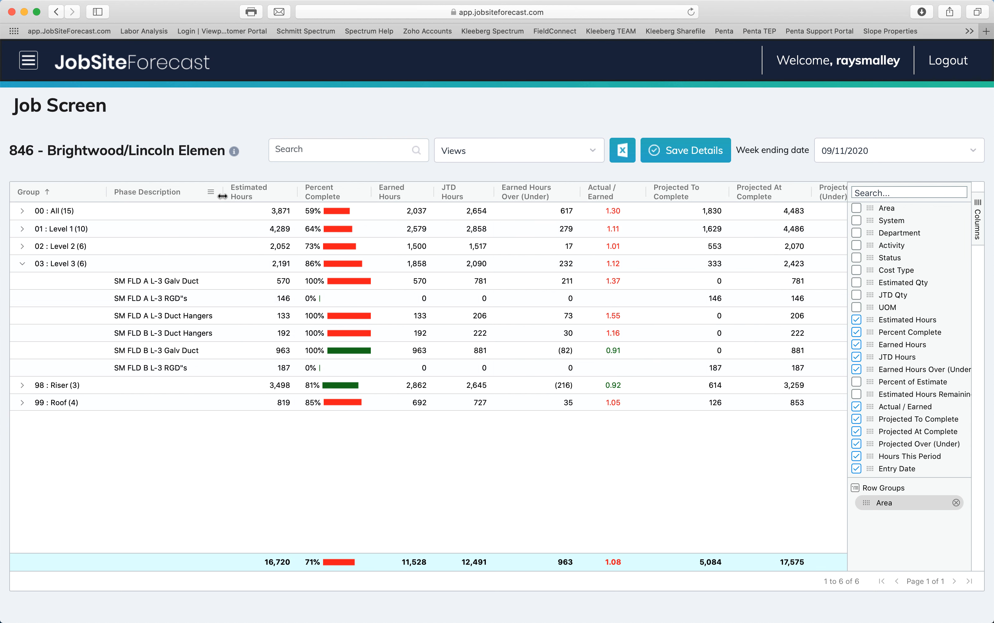
Pin the Phase Description column to the left side of the grid
left_click(209, 193)
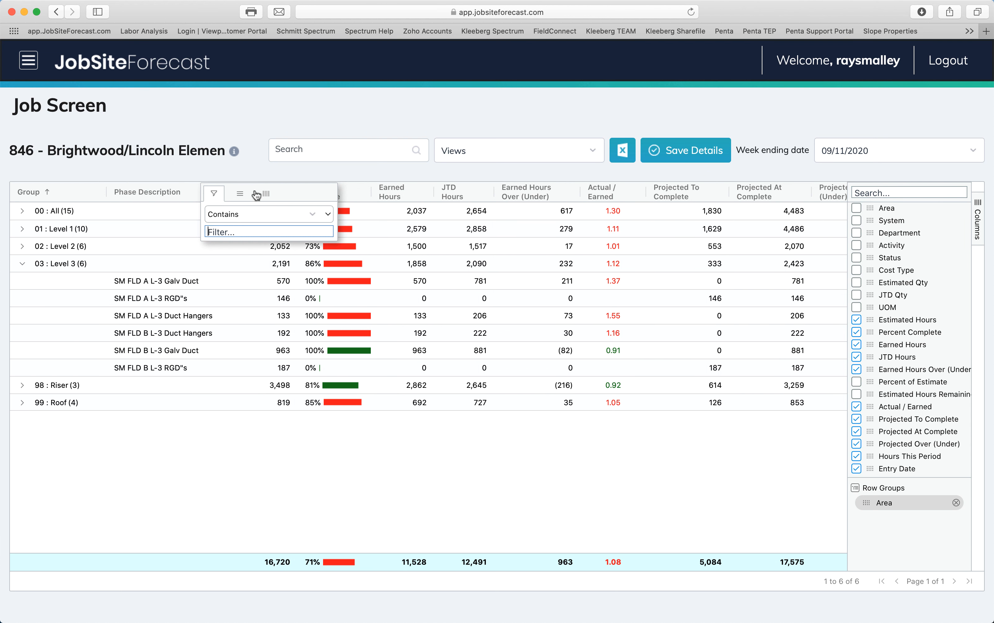
left_click(240, 194)
mouse_move(243, 212)
left_click(362, 213)
Pin the Projected Over (Under) column to the right side of the grid
scroll(441, 298, "right", 5)
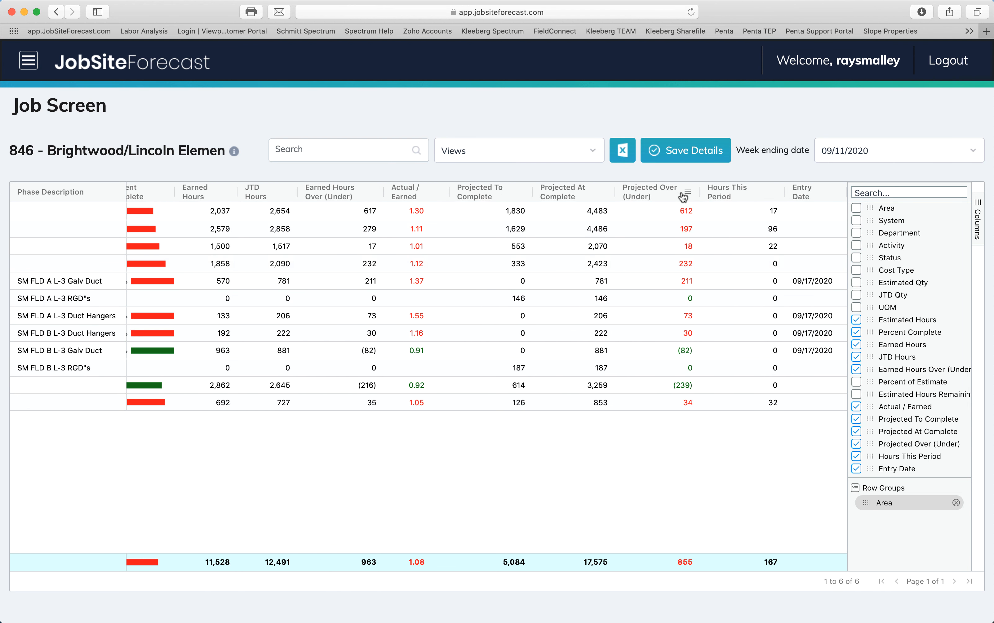
left_click(688, 192)
mouse_move(690, 226)
left_click(748, 249)
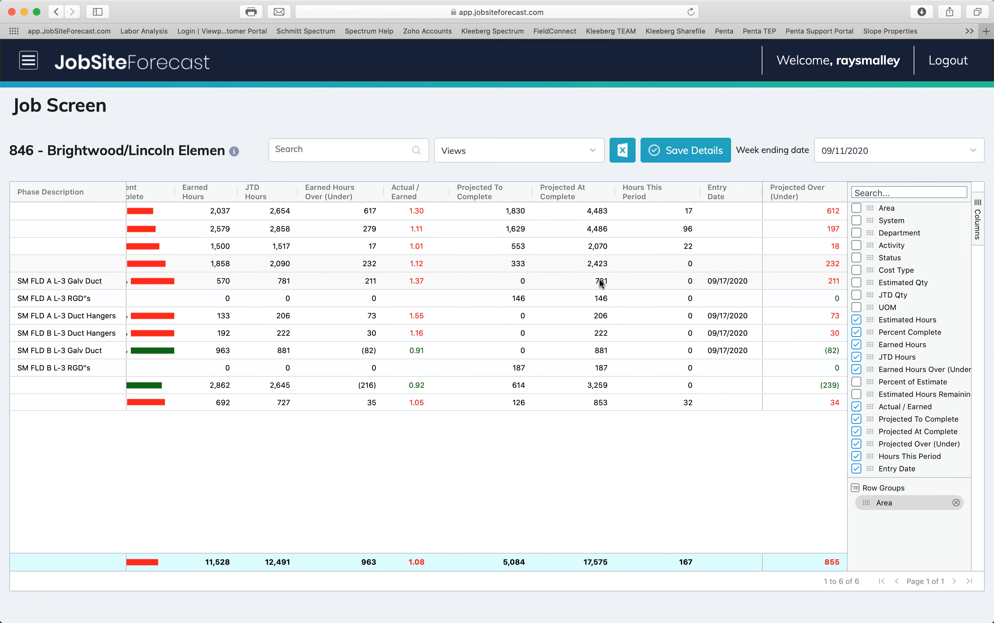
Check how the pinned columns behave across the width of the grid and hide the column selection list
scroll(599, 279, "left", 5)
scroll(599, 281, "right", 5)
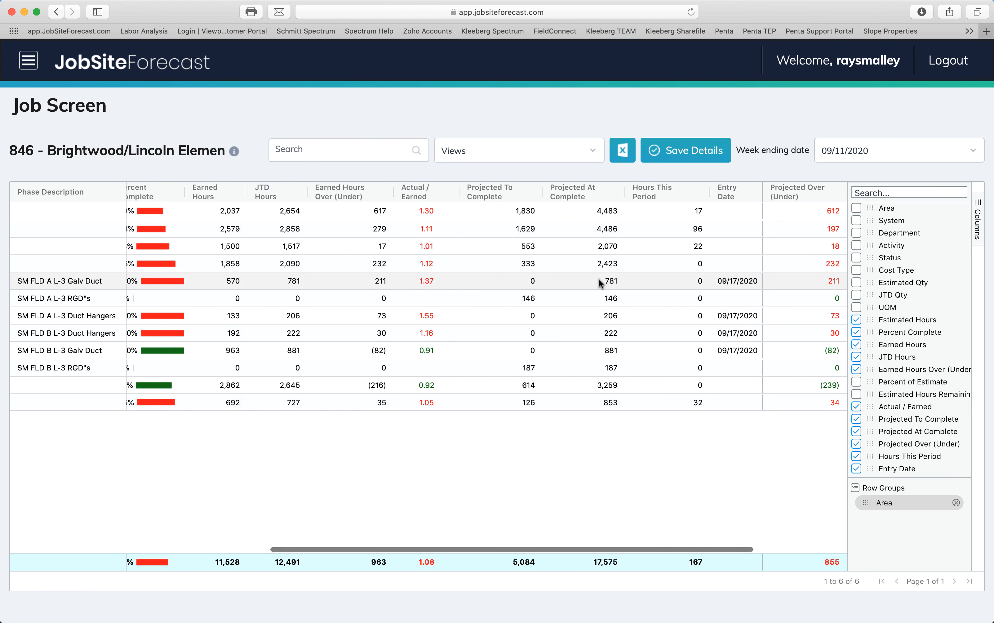
scroll(599, 280, "left", 3)
scroll(601, 283, "left", 2)
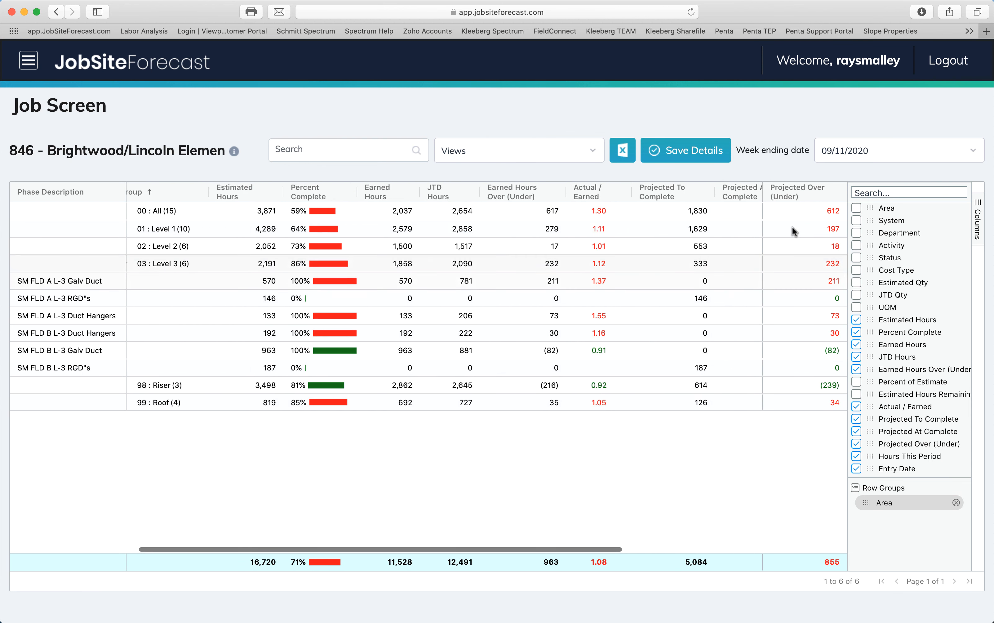
left_click(979, 234)
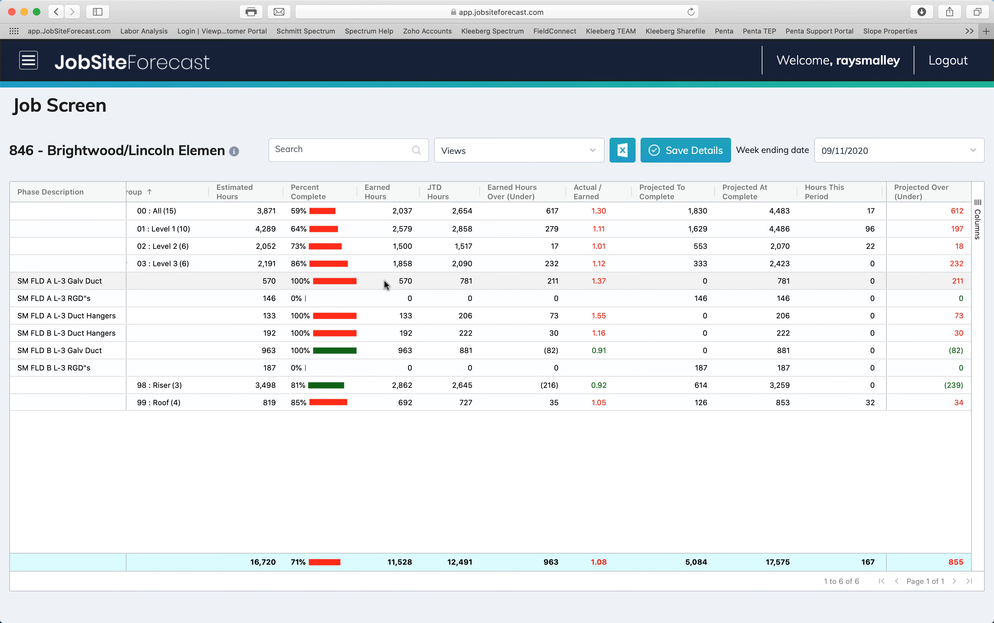
scroll(387, 283, "right", 4)
scroll(386, 282, "left", 4)
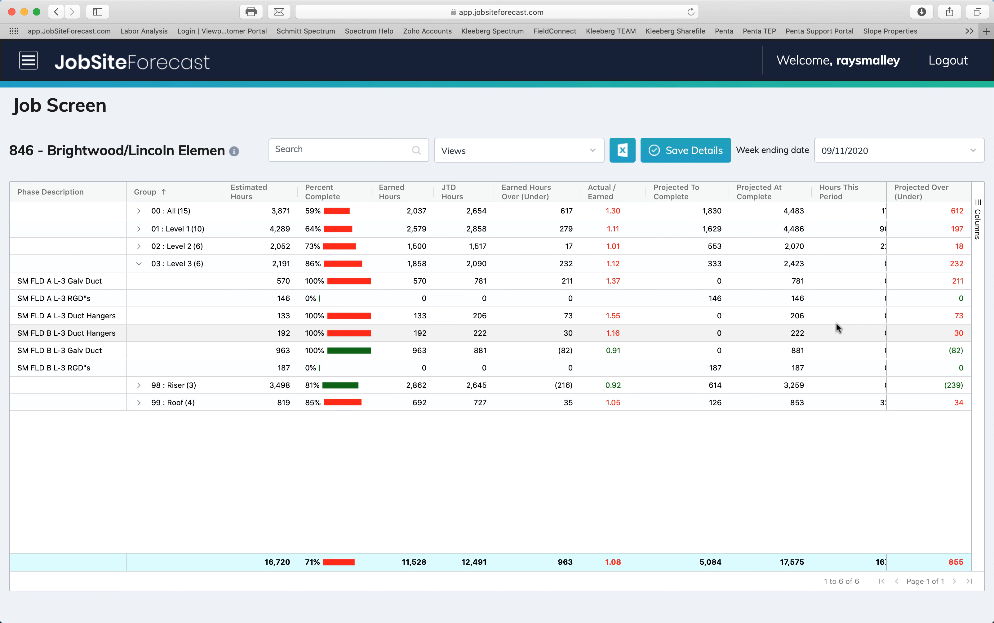
Unpin the Phase Description column and narrow it slightly so the Hours This Period column fits
left_click(117, 192)
mouse_move(129, 212)
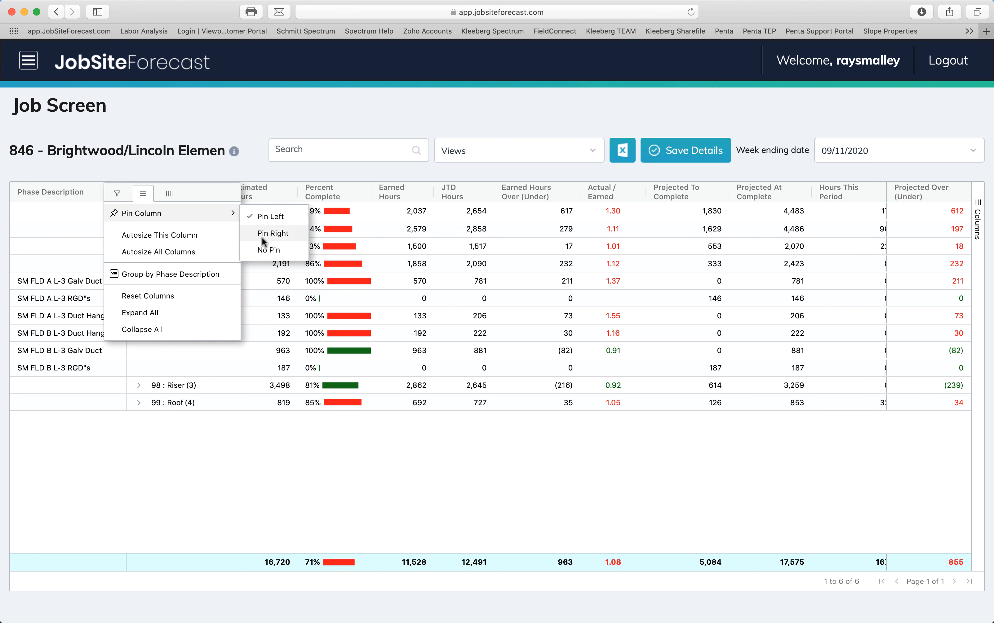
left_click(264, 250)
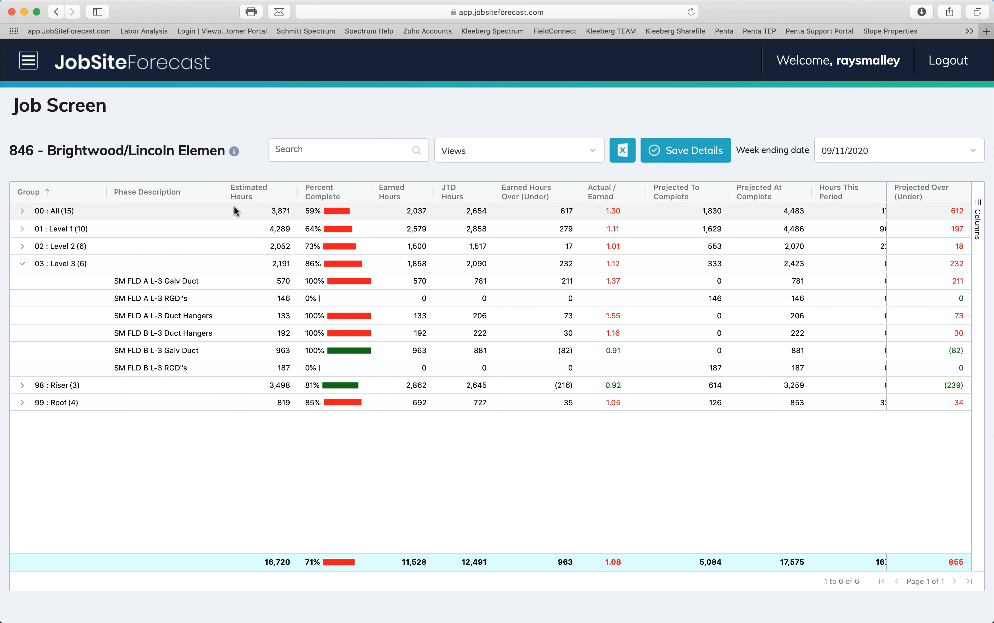
left_click_drag(224, 197, 217, 197)
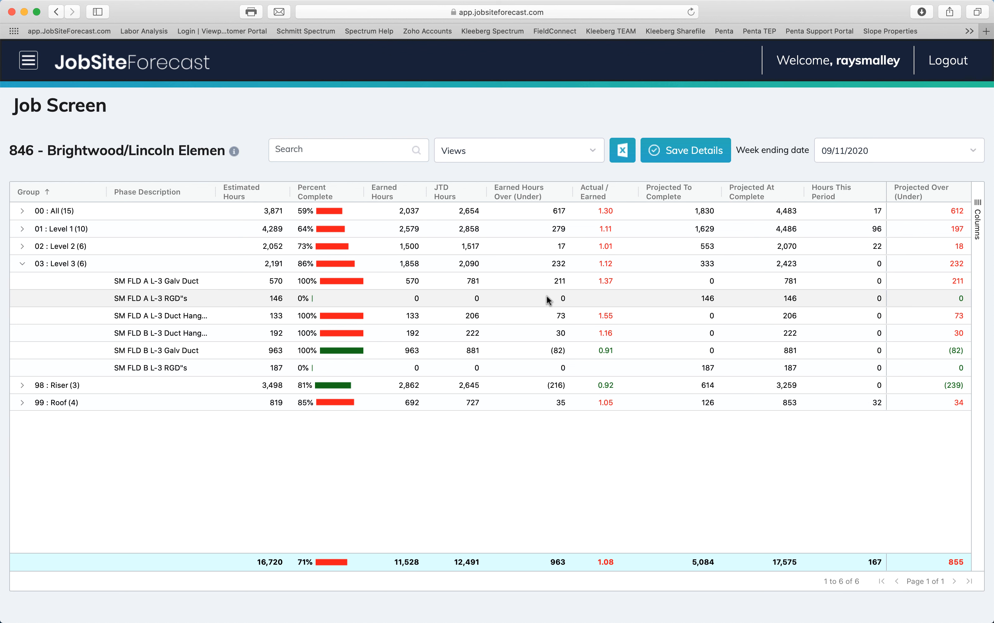
Save the current view for this job and collapse the 03 : Level 3 group
left_click(595, 152)
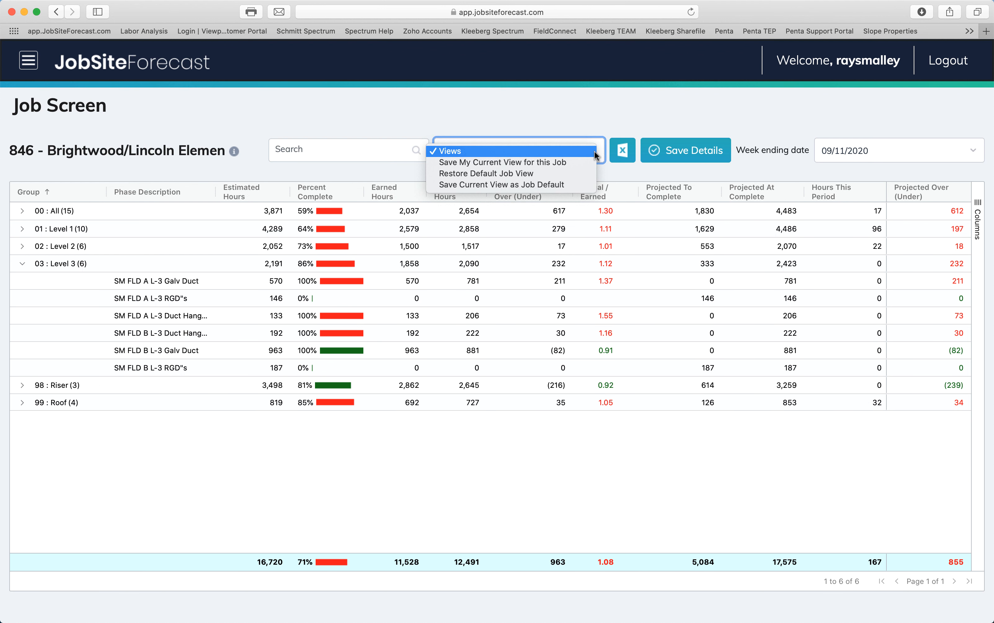
left_click(485, 162)
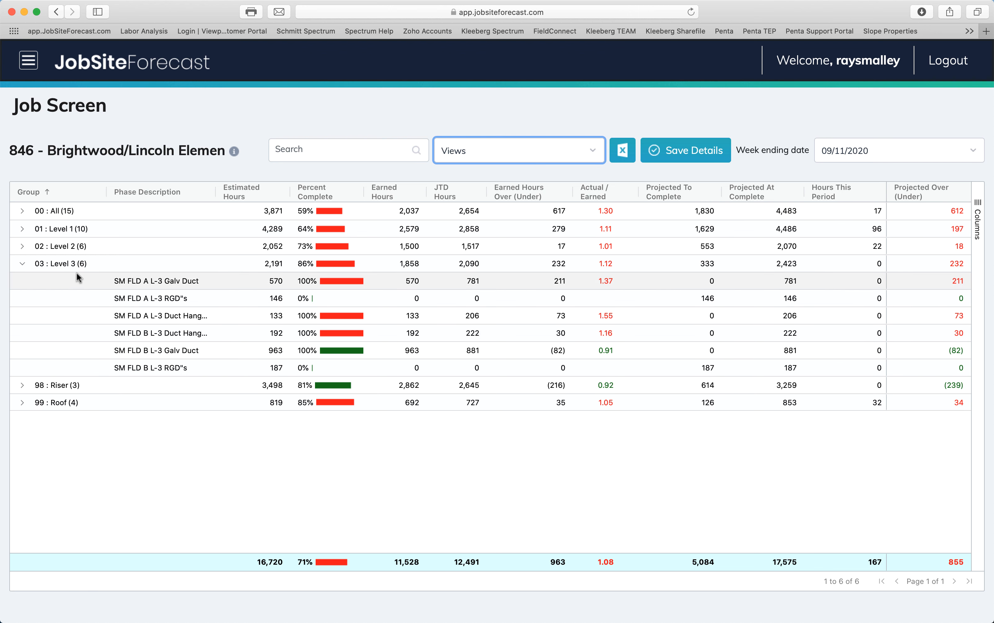
left_click(23, 266)
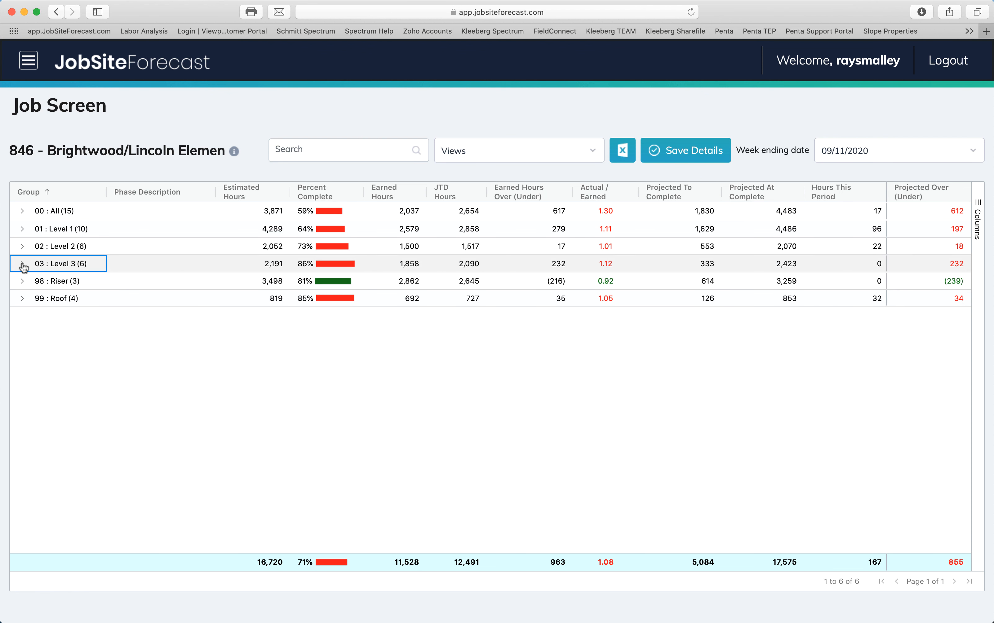
Return to the Labor Summary and reopen job 846 from the Super's View
left_click(28, 60)
left_click(54, 108)
left_click(582, 121)
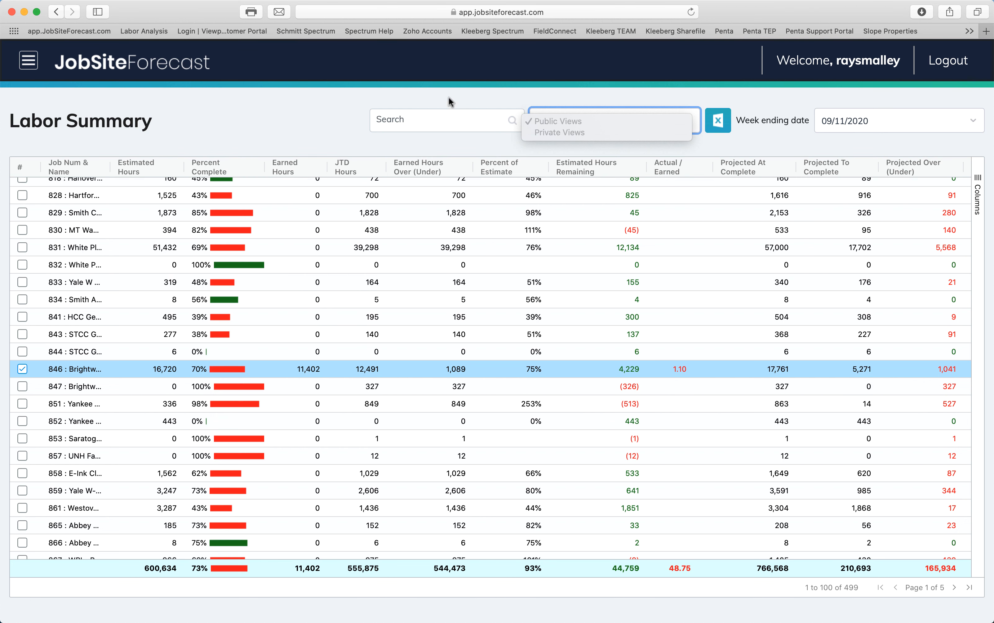
left_click(565, 117)
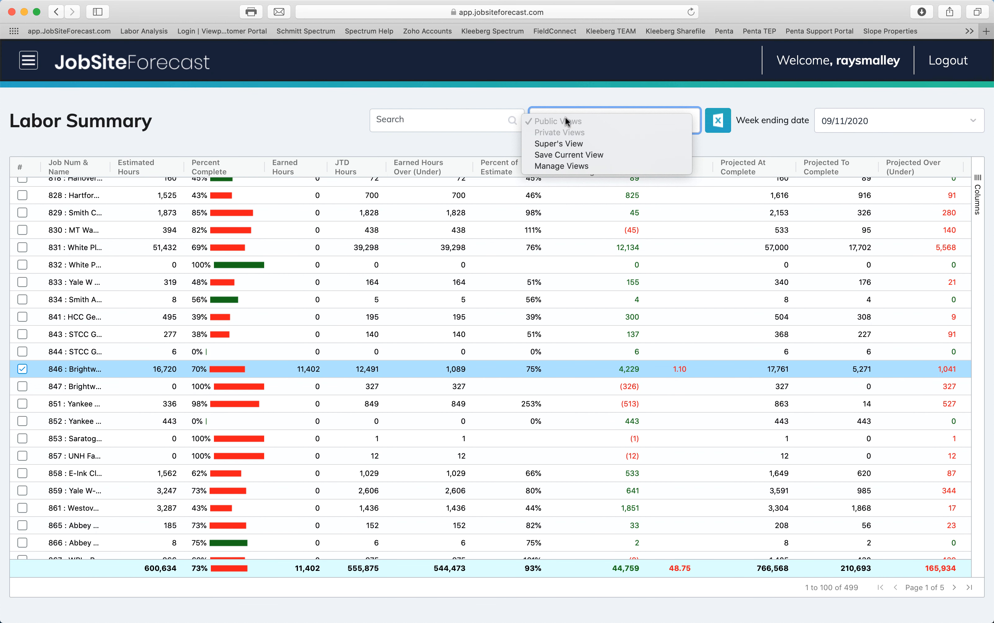
left_click(562, 142)
left_click(24, 186)
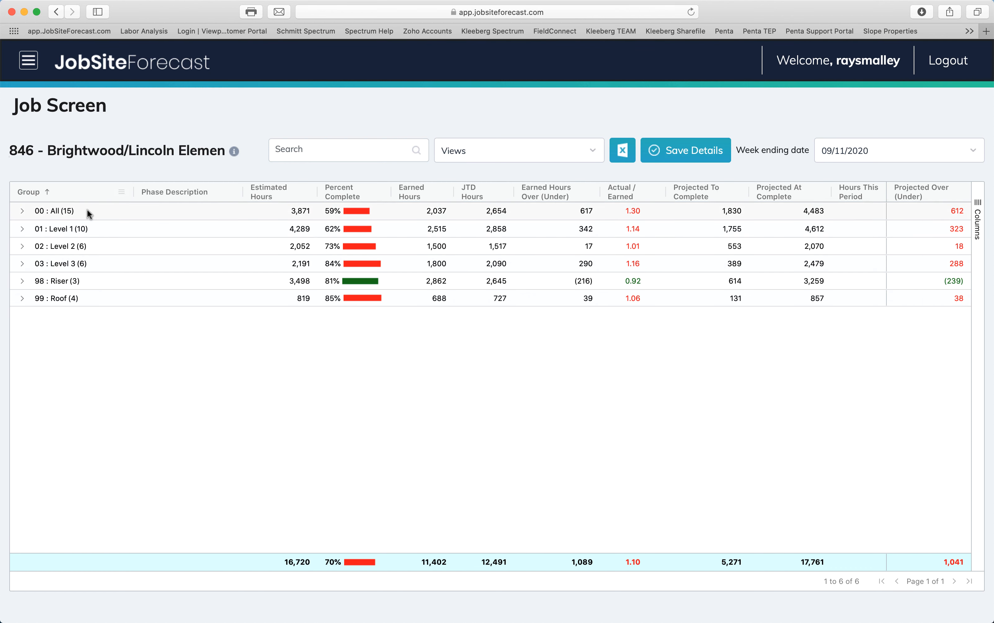